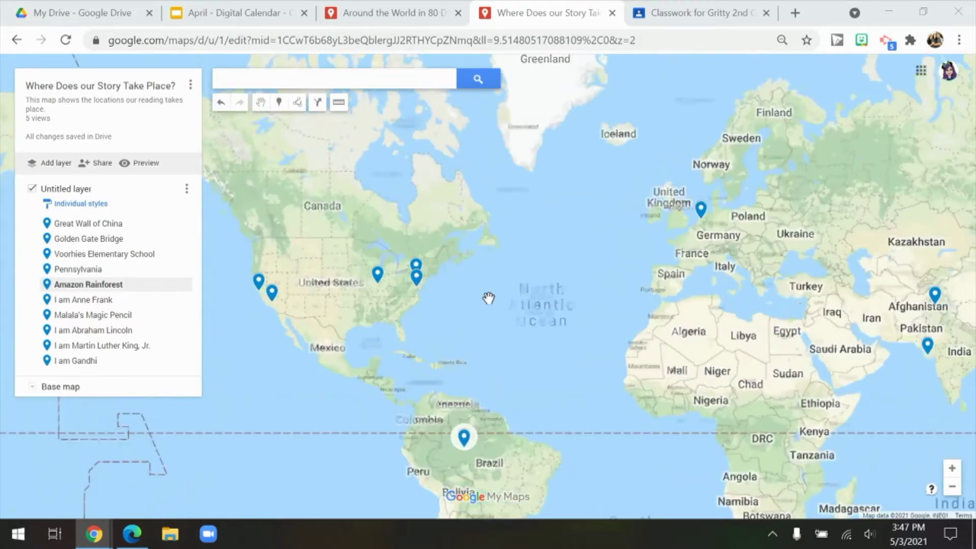
Examine the story map's book cards for Martin Luther King, Jr., Anne Frank, Malala's Magic Pencil, Gandhi and the Amazon Rainforest
click(416, 277)
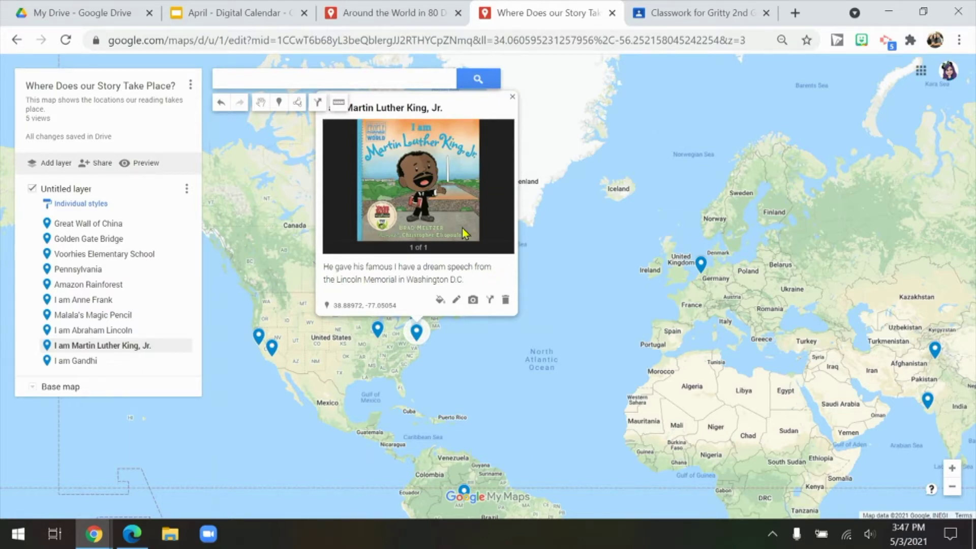
click(702, 269)
mouse_move(817, 436)
mouse_down()
mouse_move(592, 230)
mouse_move(619, 229)
mouse_up()
click(740, 225)
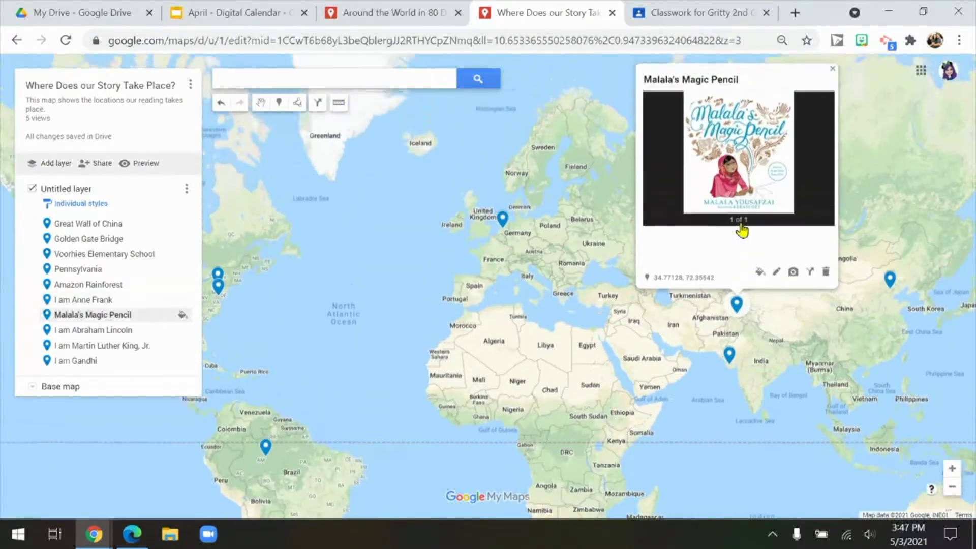
click(729, 382)
drag(268, 482, 496, 240)
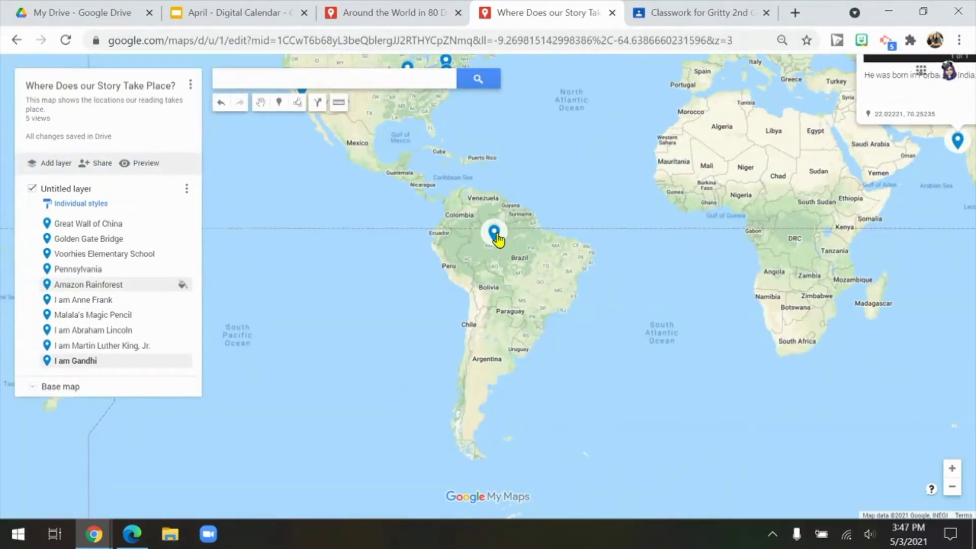
click(496, 239)
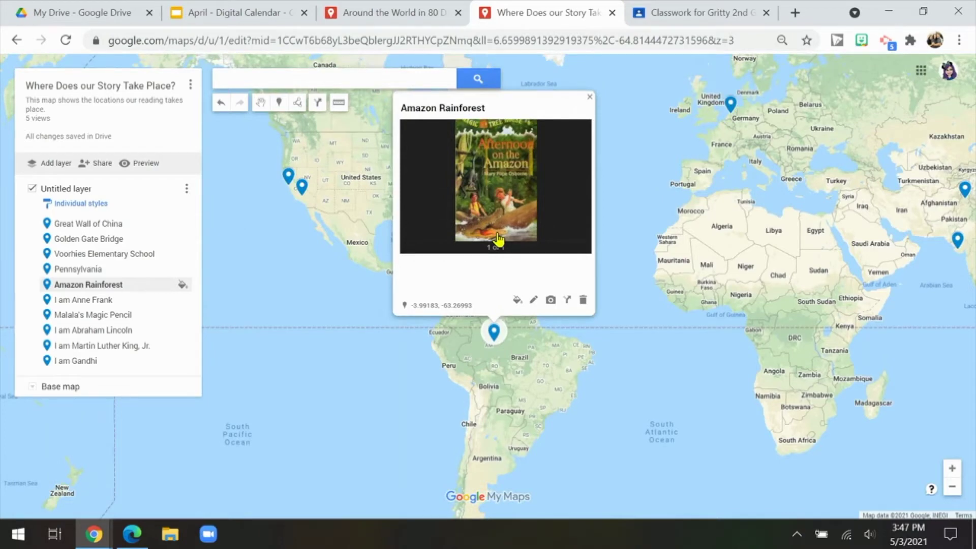
click(590, 97)
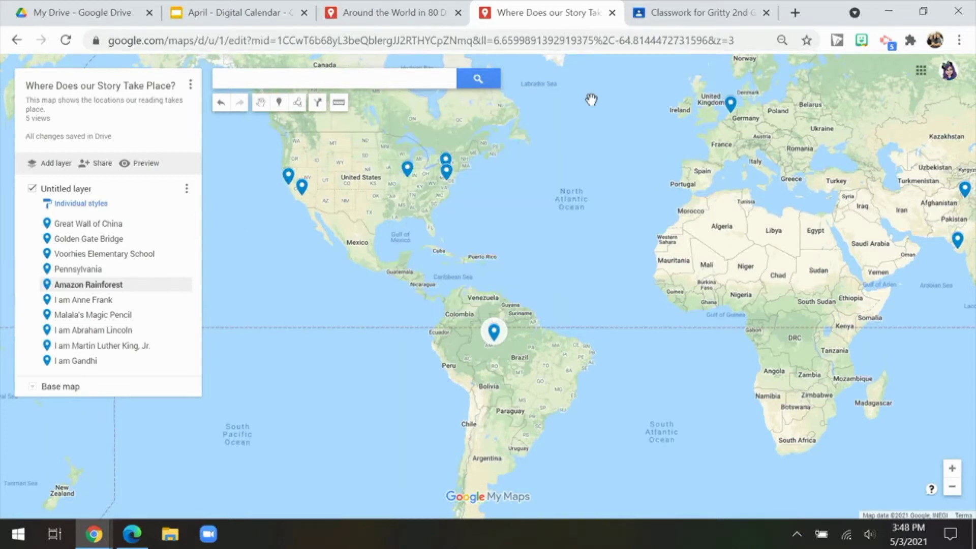
Switch to Google Drive and create a new Google My Maps map
click(125, 15)
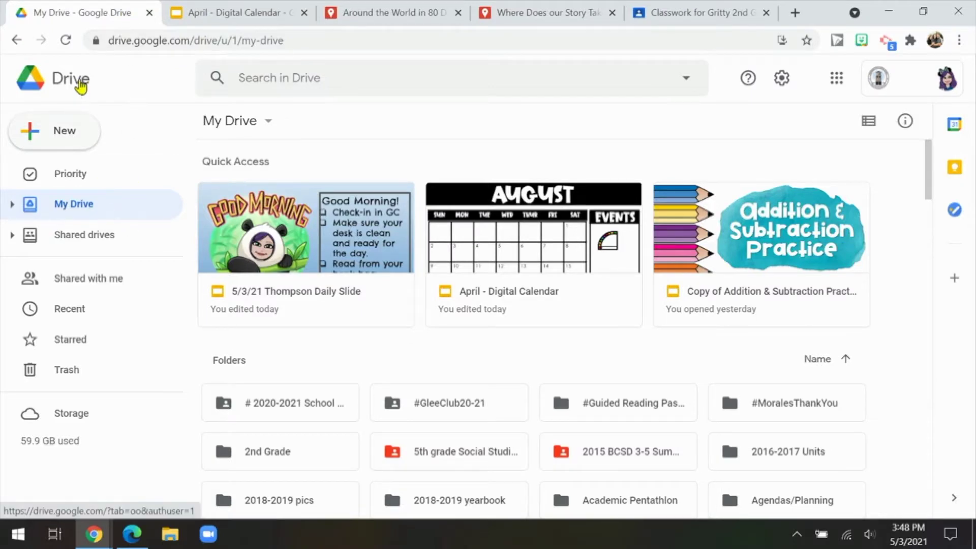
click(63, 132)
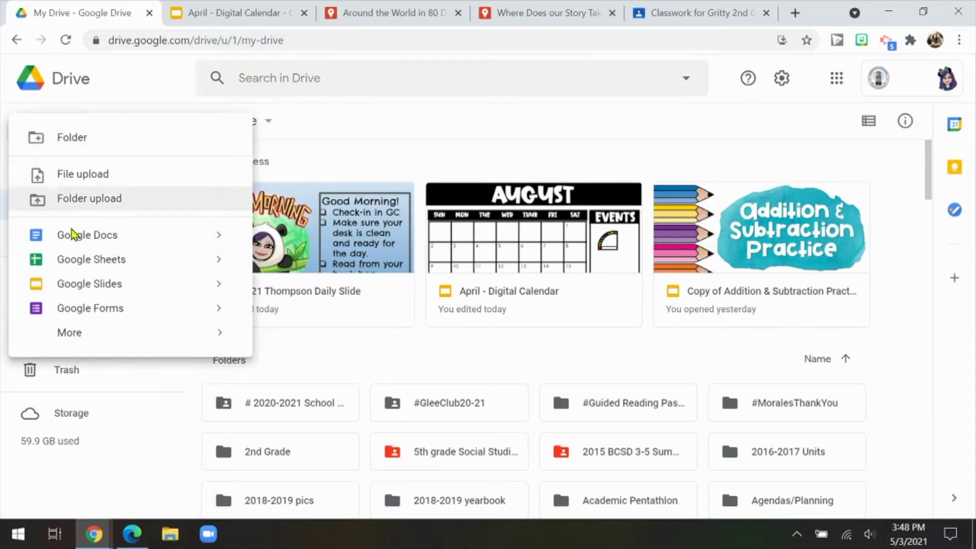
mouse_move(102, 340)
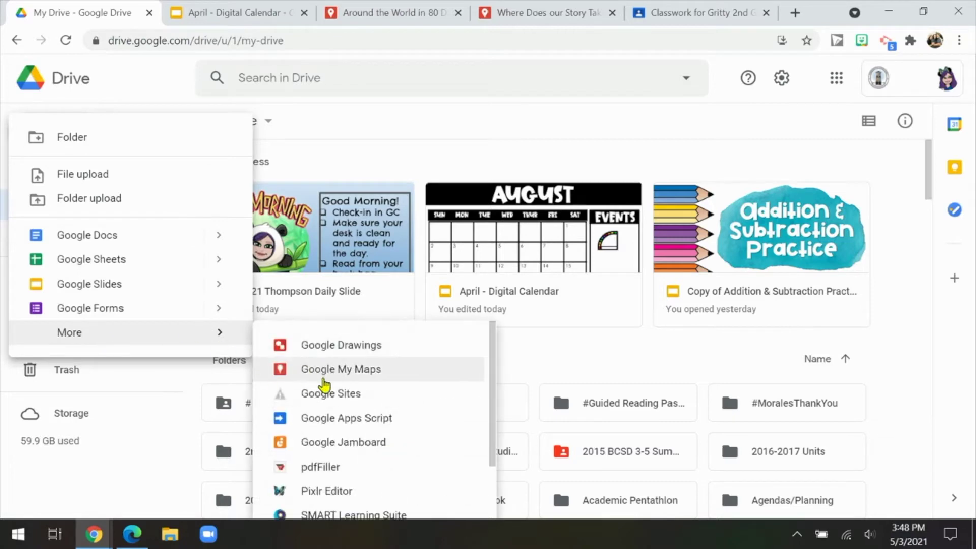
click(324, 374)
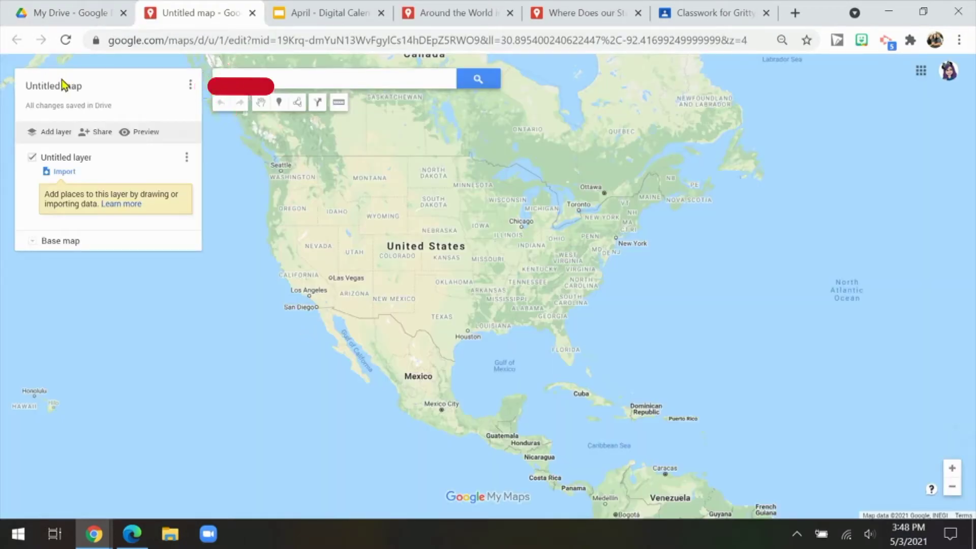
Title the new map "2nd Grade Map" and save the title
click(65, 85)
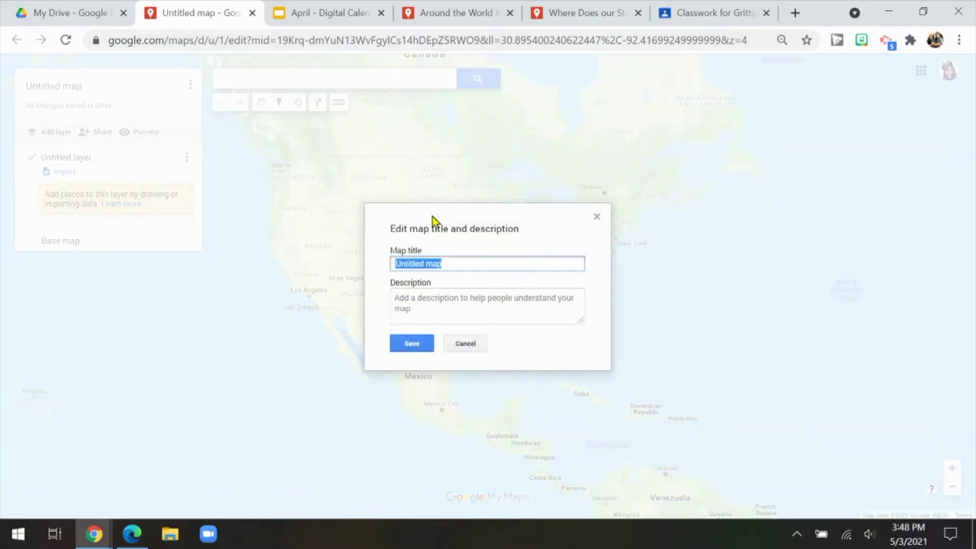
key(BackSpace)
text(2nd Grade Map)
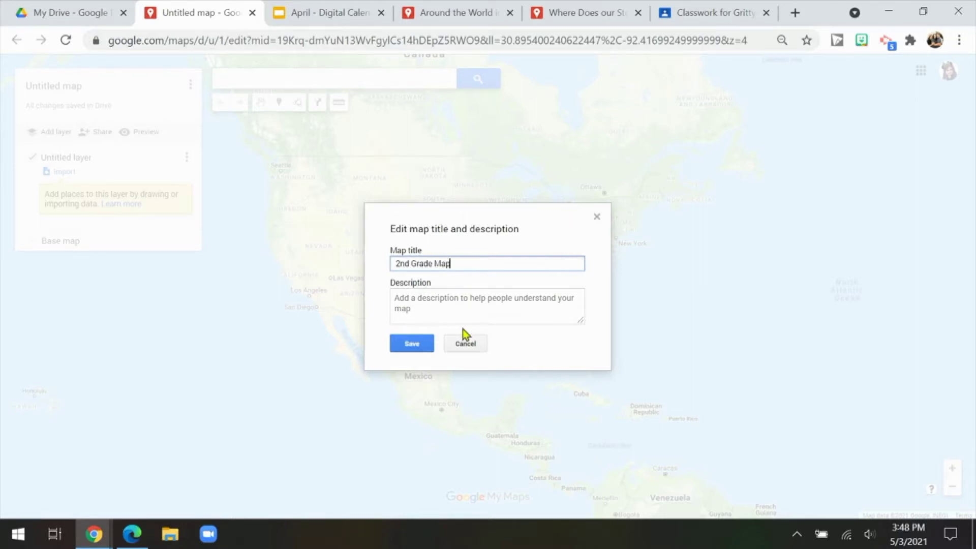
click(414, 344)
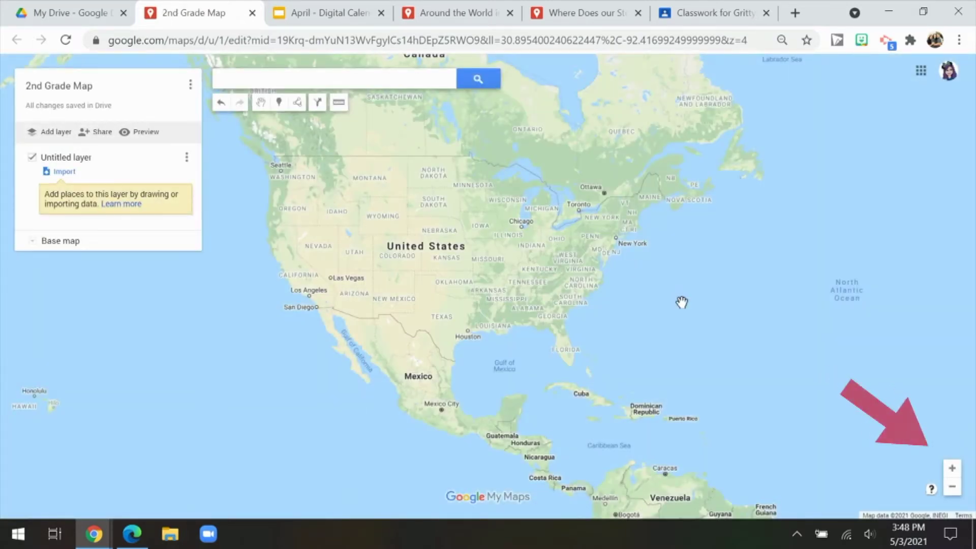
click(952, 468)
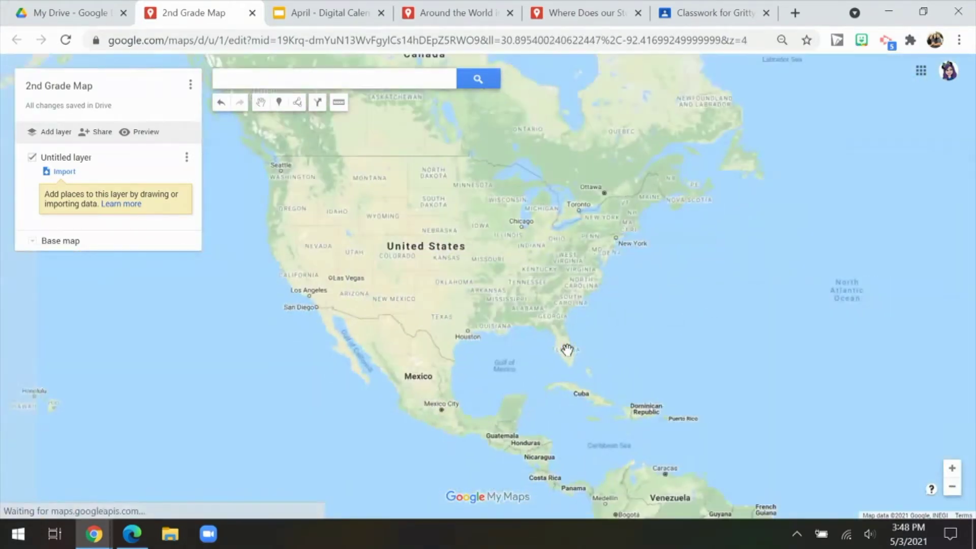
drag(706, 453, 562, 349)
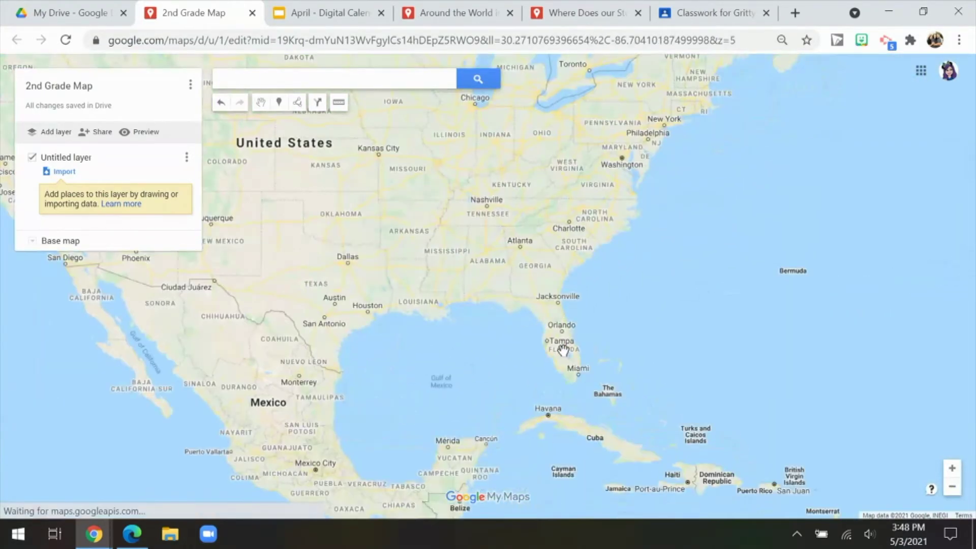
scroll(562, 350, down, 3)
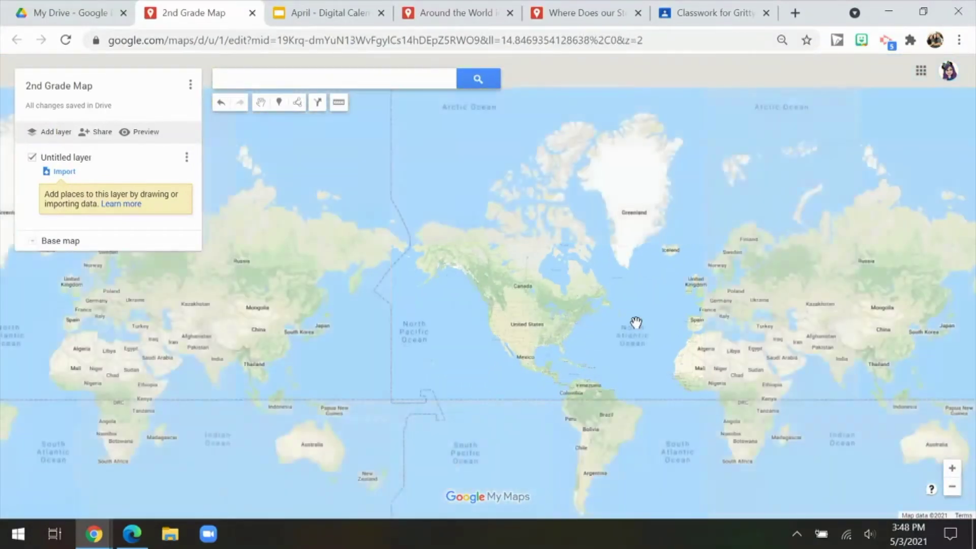
drag(636, 323, 464, 315)
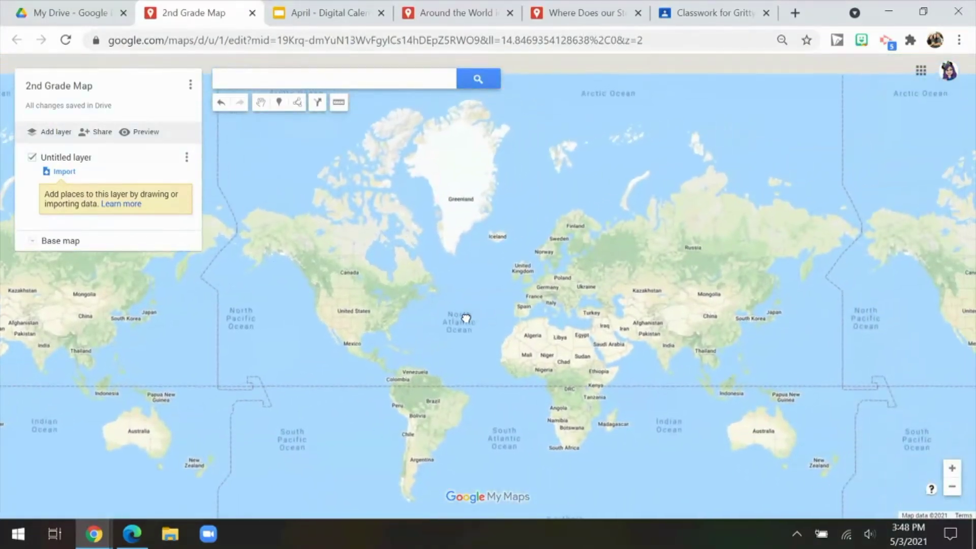
drag(266, 328, 570, 322)
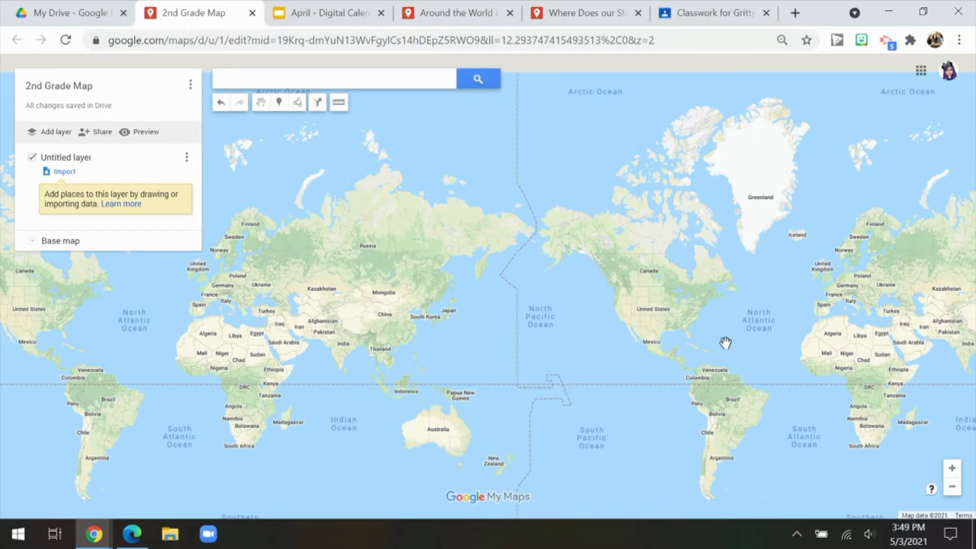
Place a marker on Grand Canyon National Park in Arizona, named "Grand Canyon" with the description "Fact 1"
scroll(725, 343, up, 2)
drag(445, 232, 527, 278)
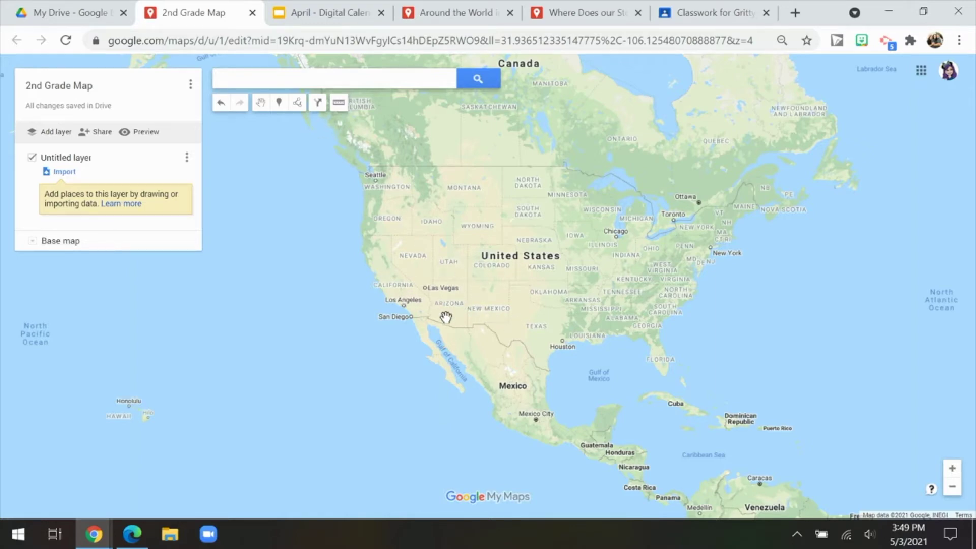
scroll(457, 312, up, 2)
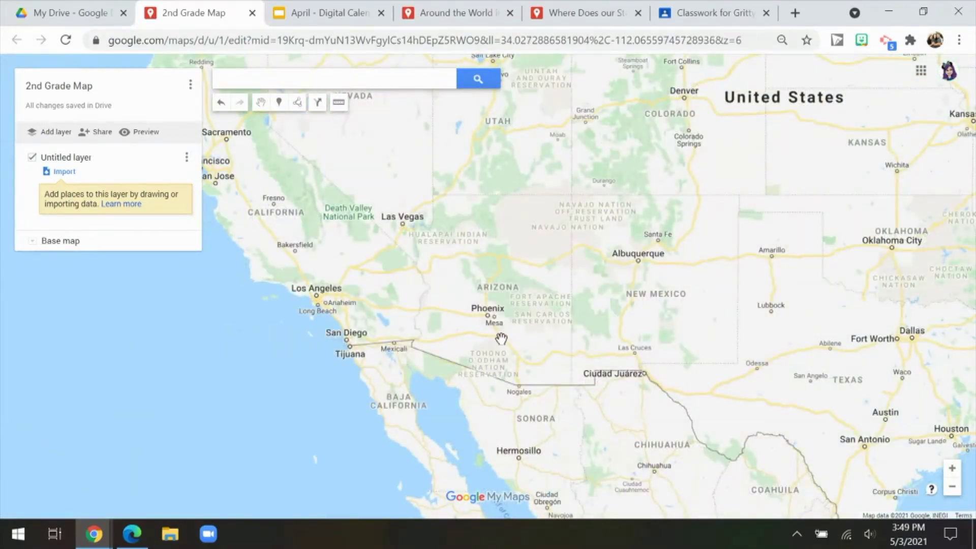
scroll(449, 313, up, 1)
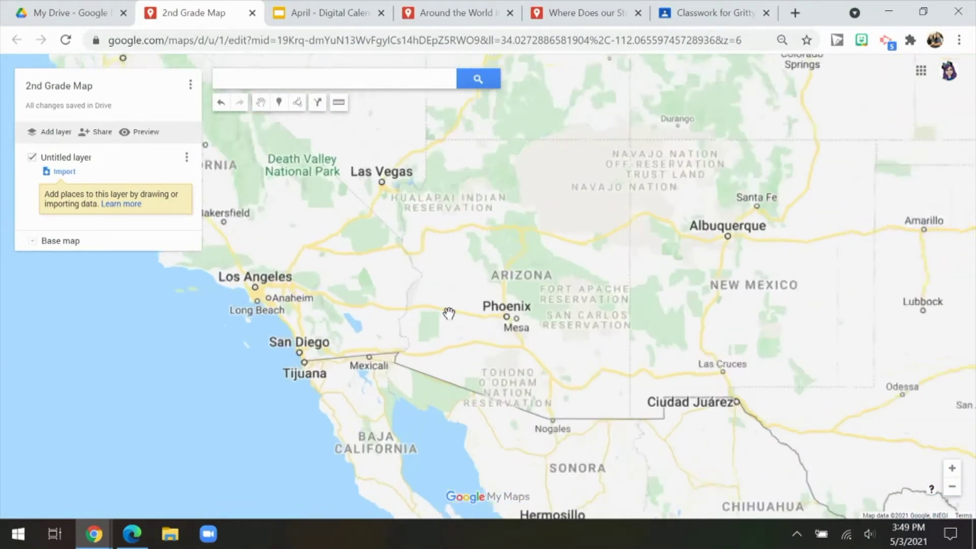
drag(680, 282, 670, 427)
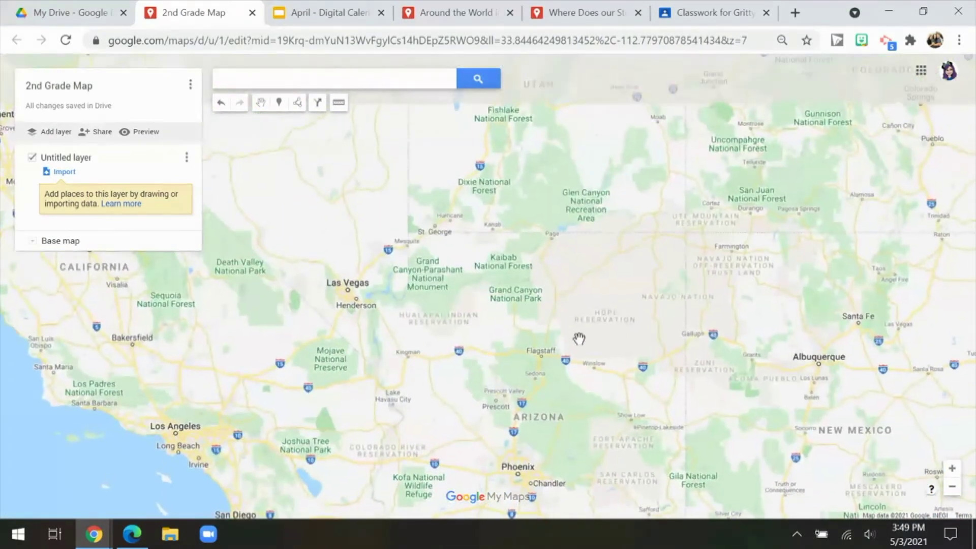
click(281, 104)
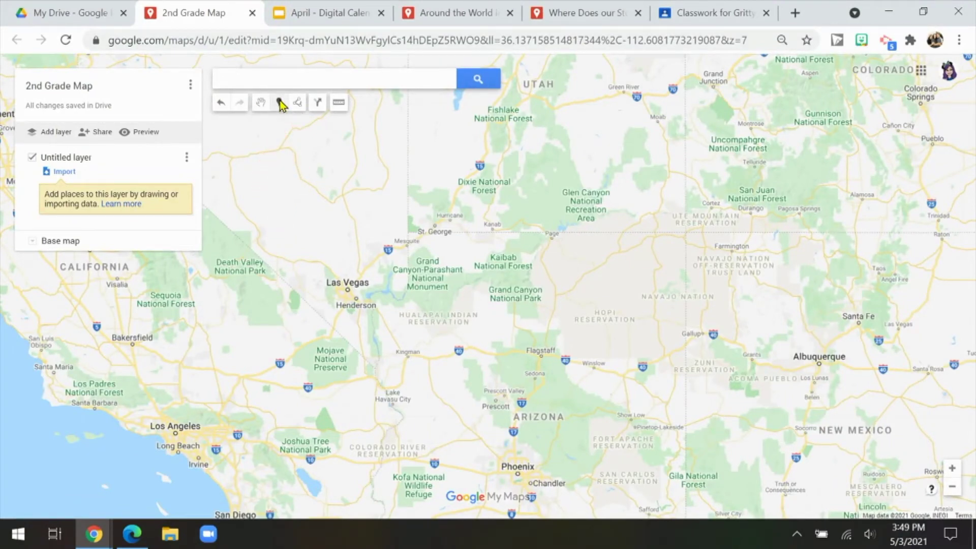
click(515, 290)
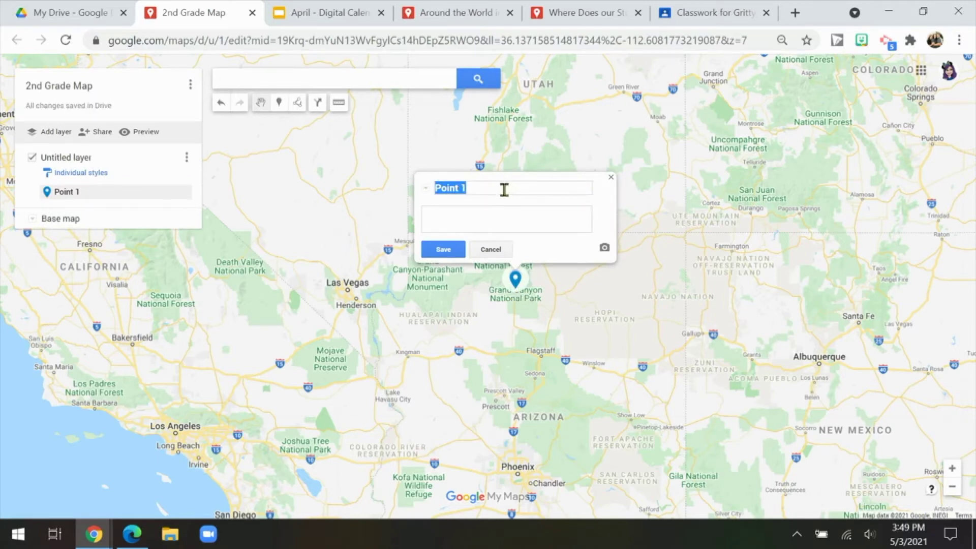
text(Grand Canyon)
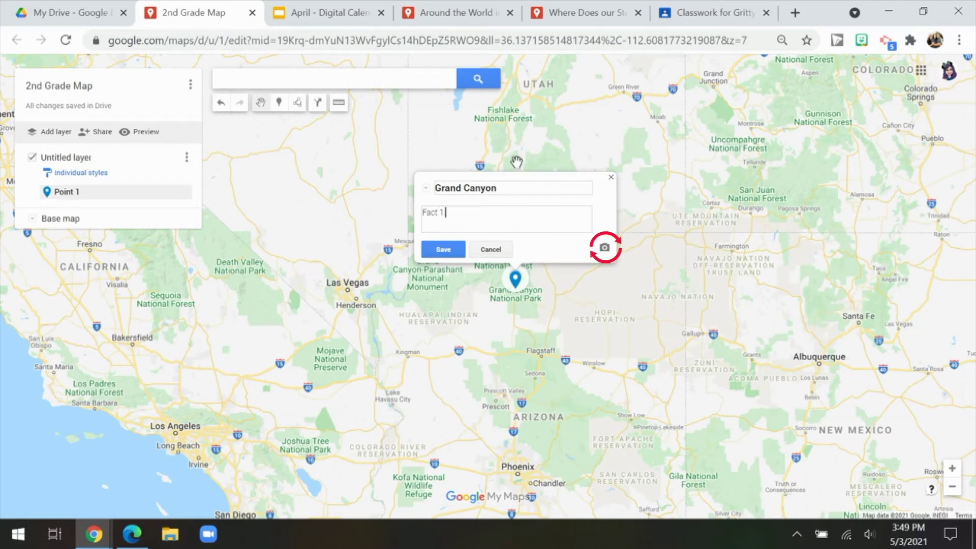
Search Google Images for "grand canyon" and attach the first result to the Grand Canyon marker
click(605, 249)
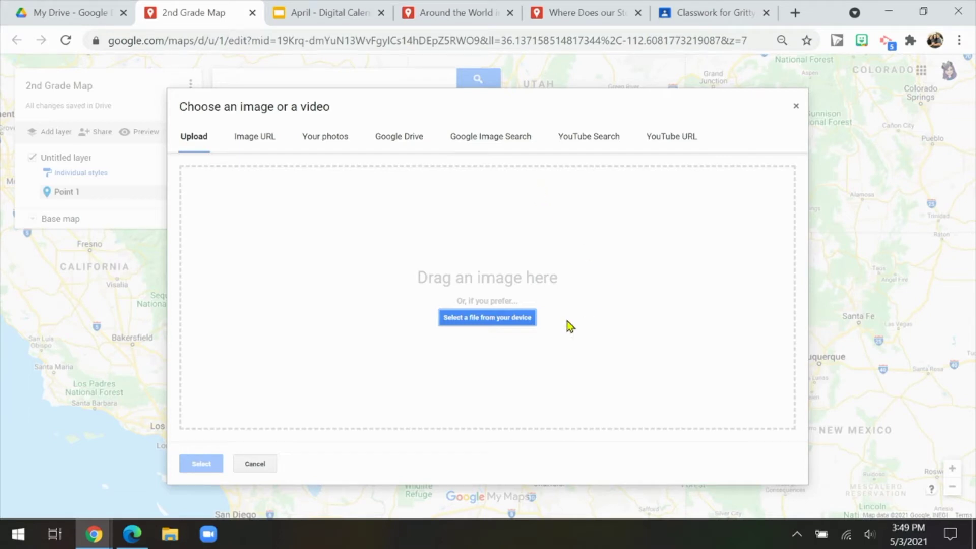
click(509, 137)
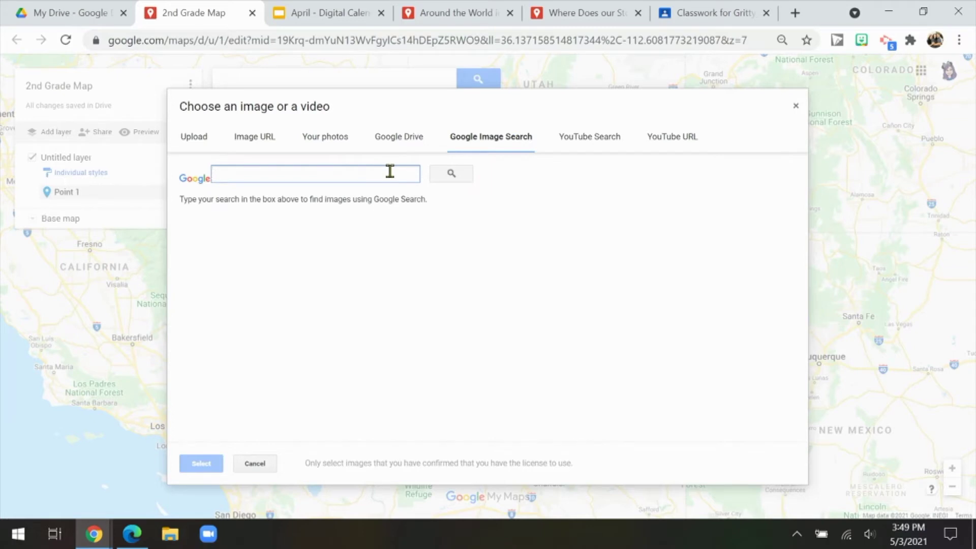
text(gra)
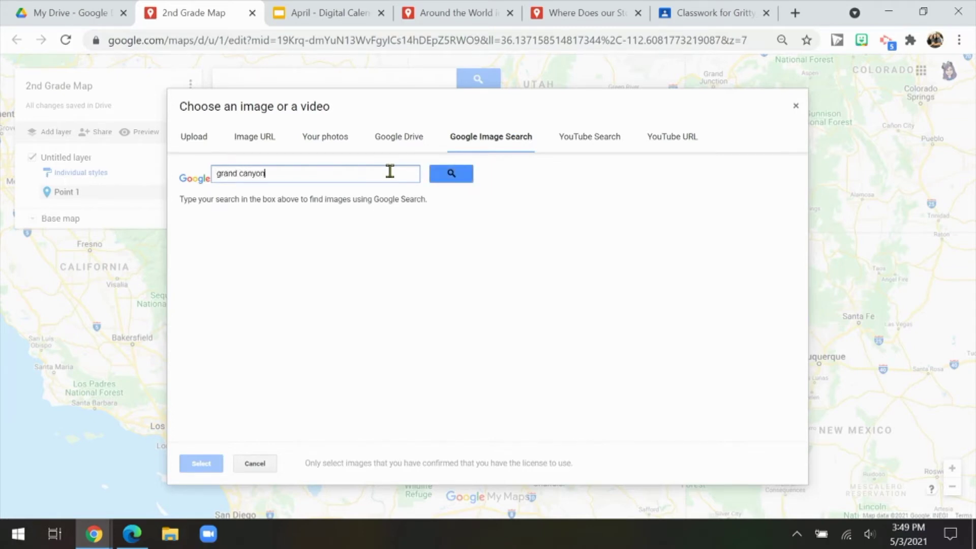
text(nd canyon)
key(Return)
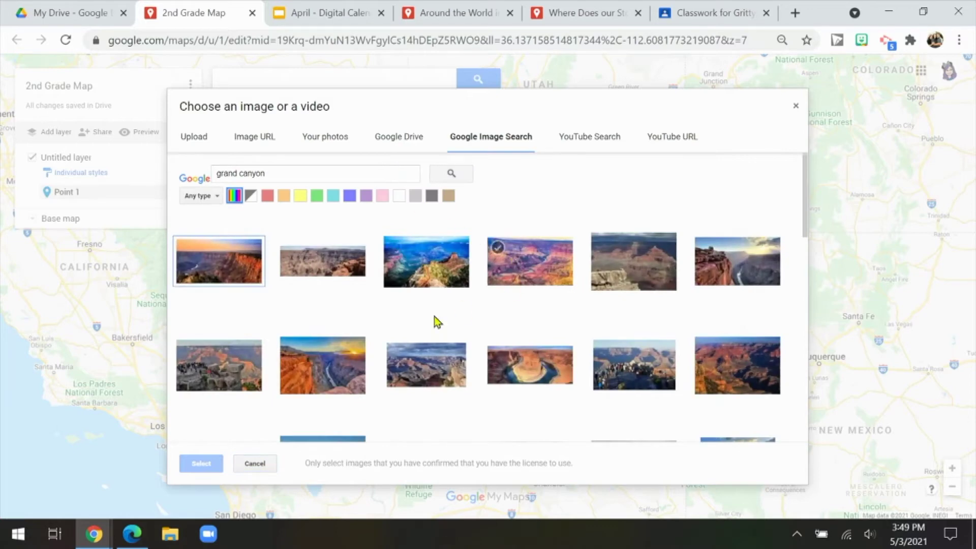
click(219, 260)
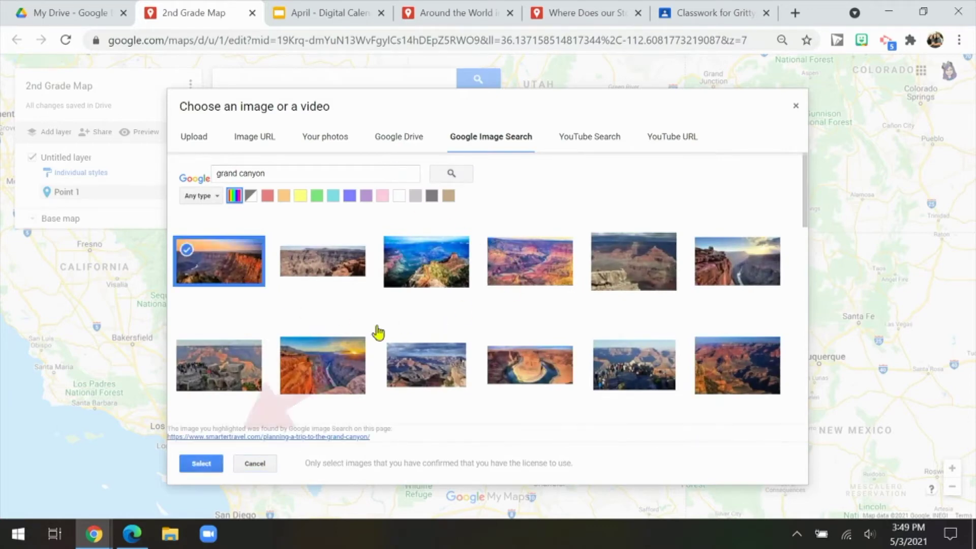
click(202, 464)
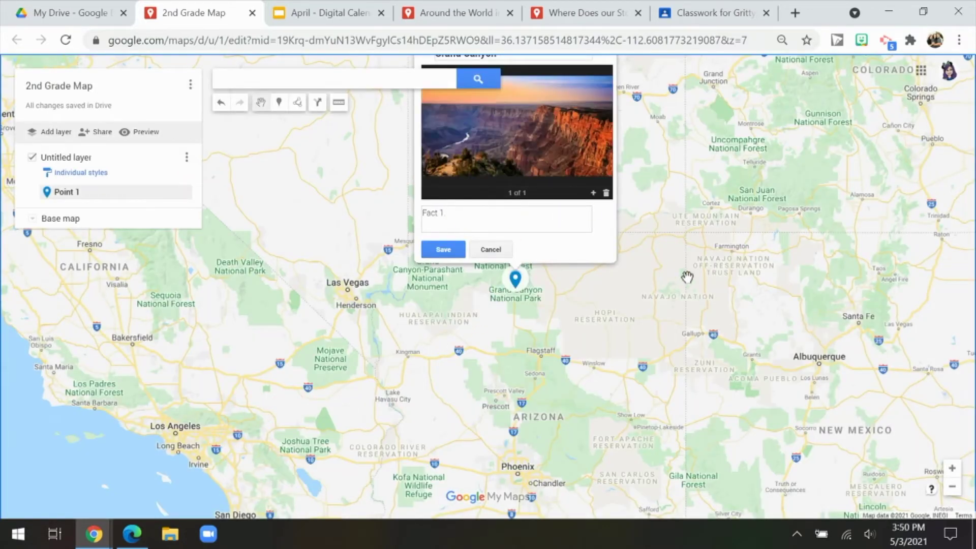
Save the Grand Canyon marker's details and close its information card
scroll(686, 278, up, 1)
scroll(677, 281, down, 1)
drag(624, 234, 673, 357)
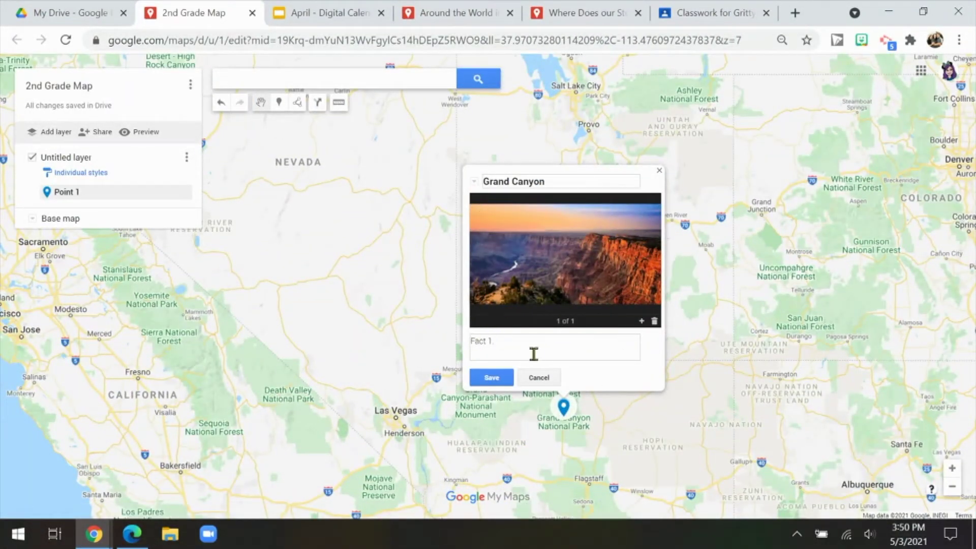
click(492, 377)
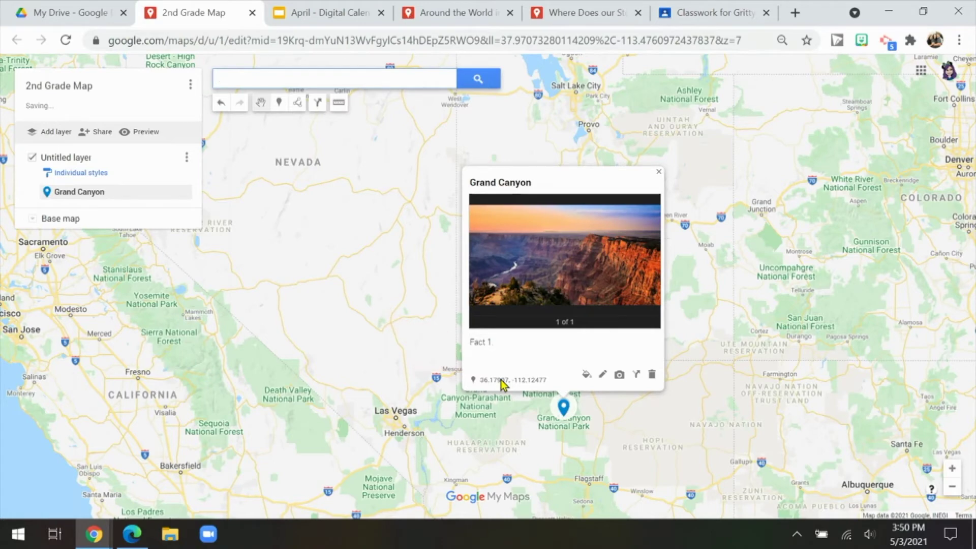
scroll(758, 225, down, 2)
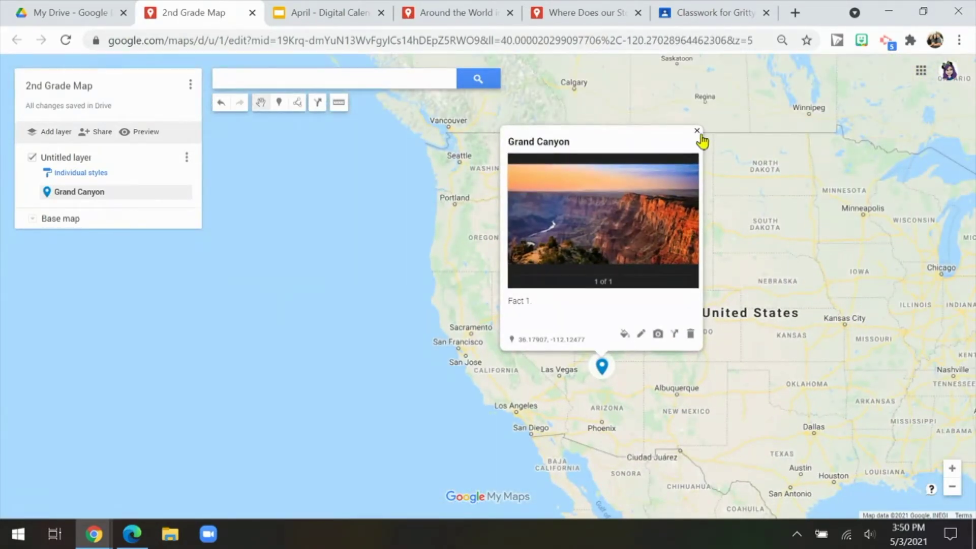
click(697, 132)
drag(871, 283, 658, 275)
scroll(658, 270, down, 1)
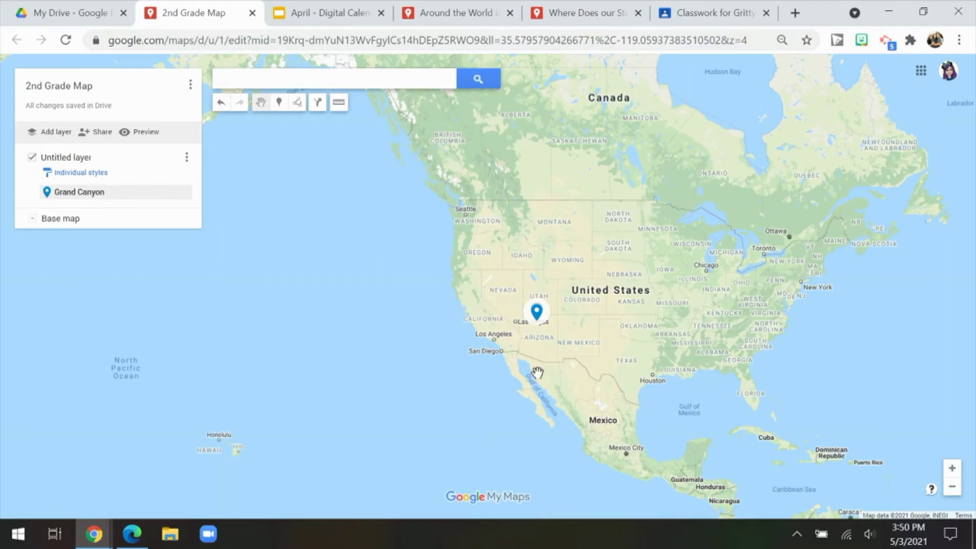
scroll(490, 325, up, 2)
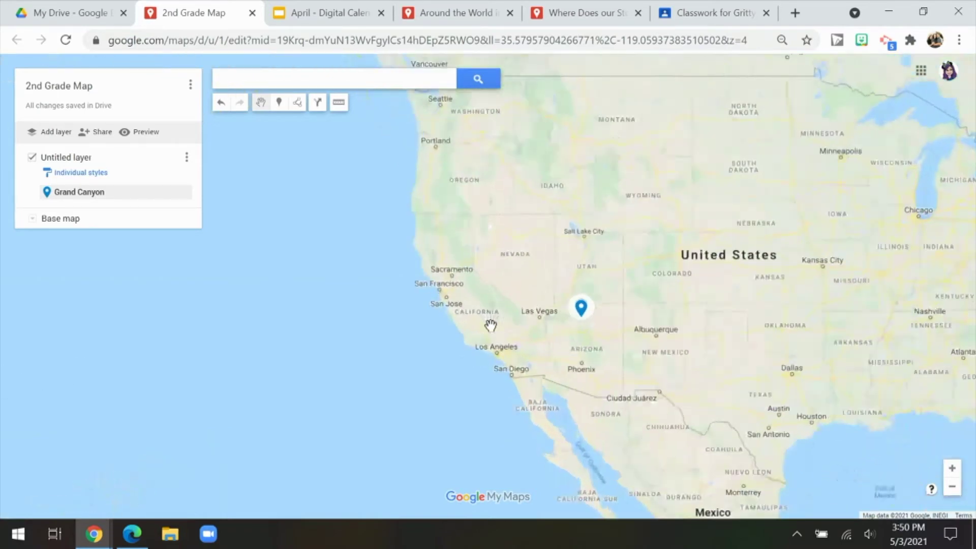
Search the map for "voorh" and go to the suggested Voorhies Elementary School in Bakersfield
scroll(490, 325, up, 4)
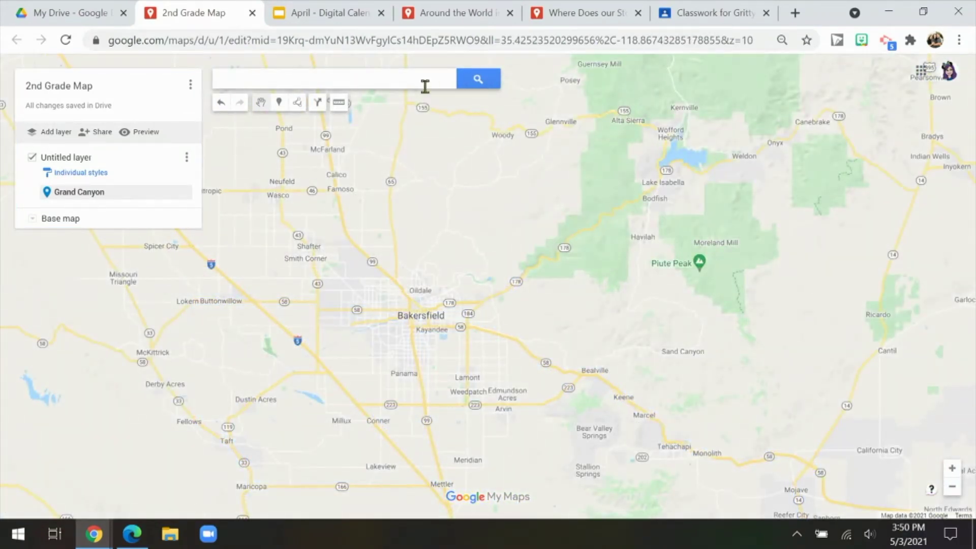
click(258, 79)
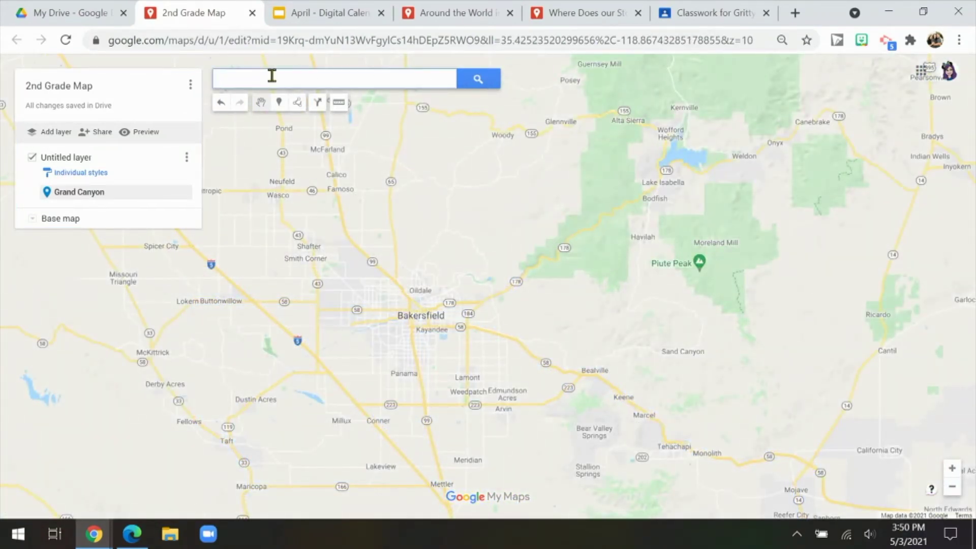
text(voorh)
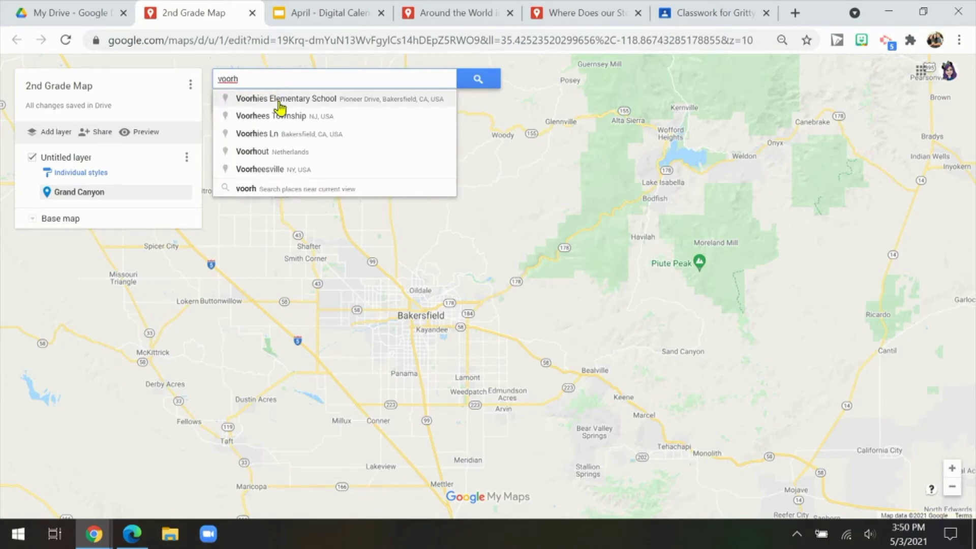
click(279, 100)
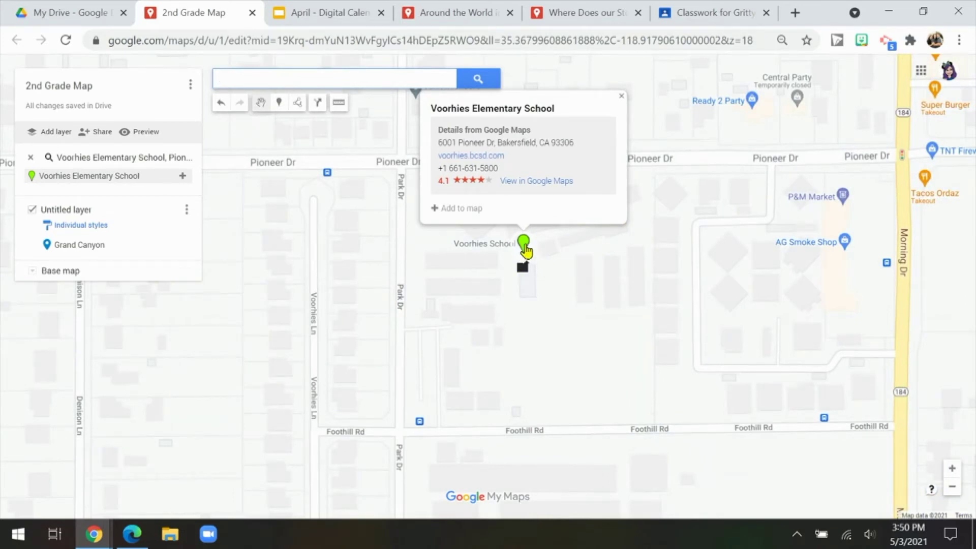
Place a marker on the school, named "Voorhies" with the description "Home of the Gritty Vikings!"
click(279, 104)
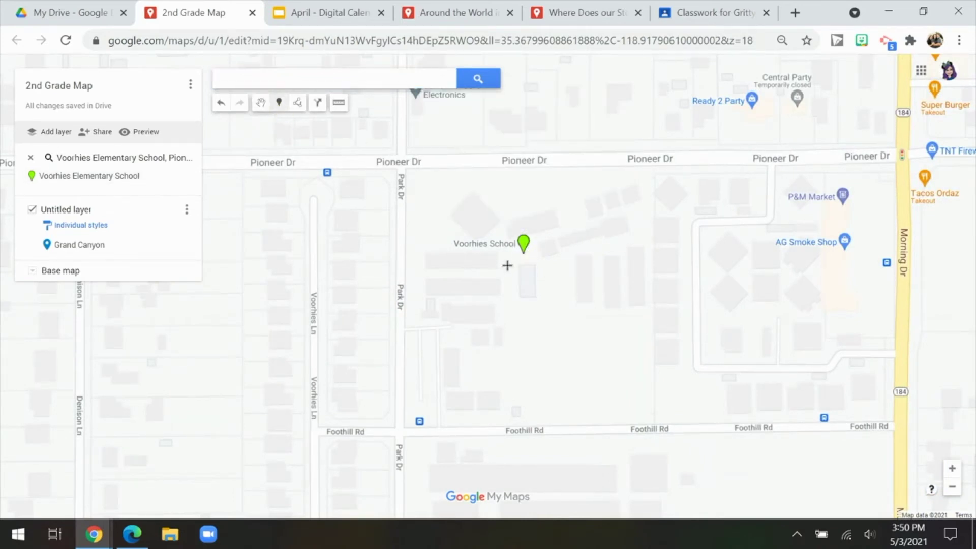
click(515, 245)
text(Voorhies)
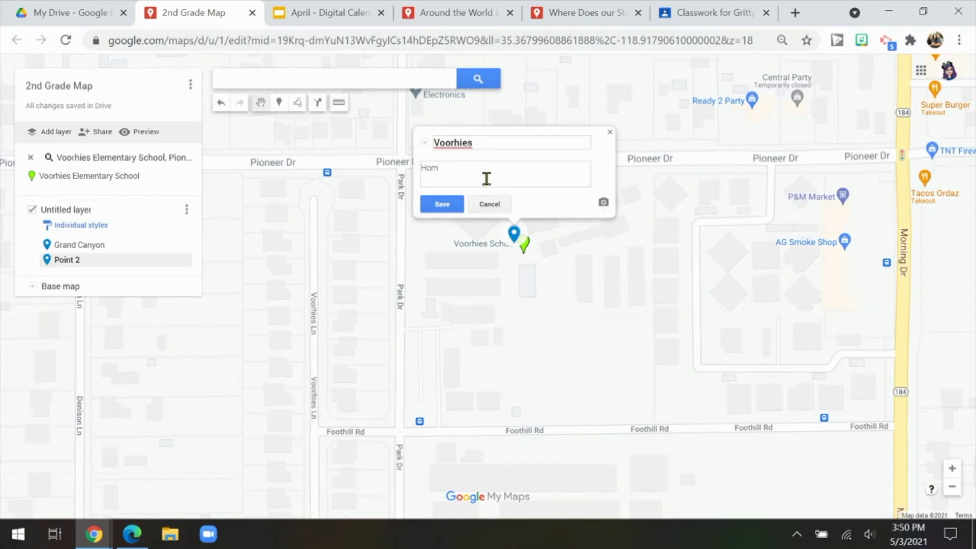
text(Gritty Vikings!)
Attach the Gritty Vikings helmet picture from a Google image search for "voorhies elementary", save the Voorhies marker and close its information card
click(603, 203)
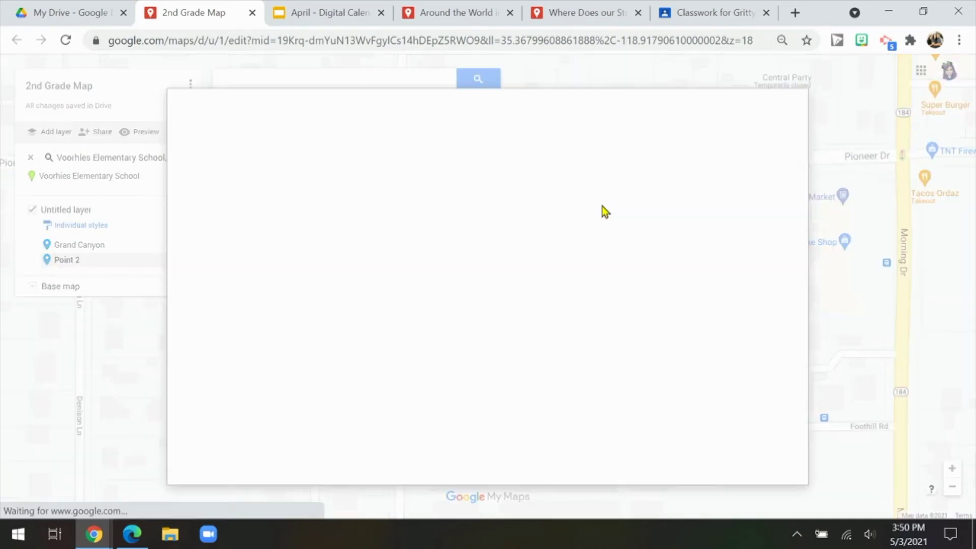
click(491, 136)
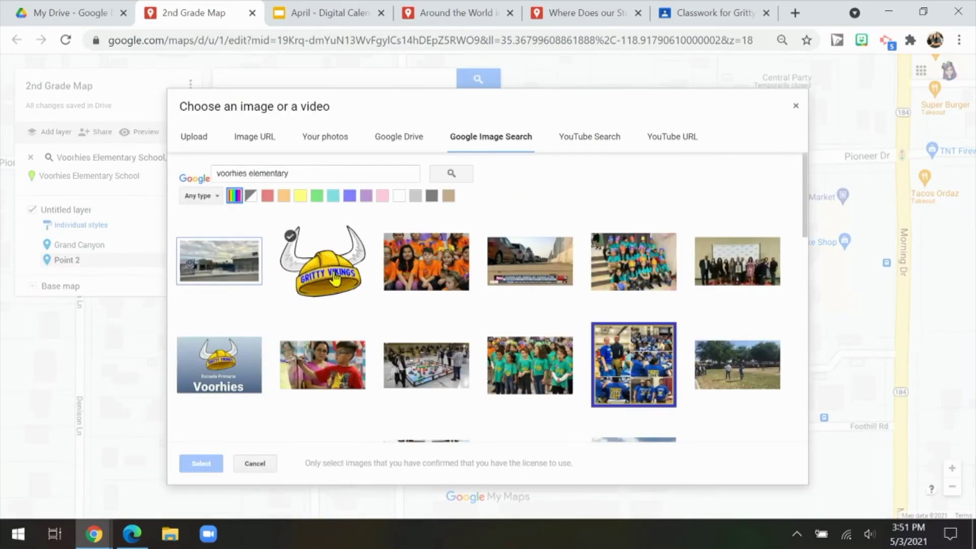
click(299, 249)
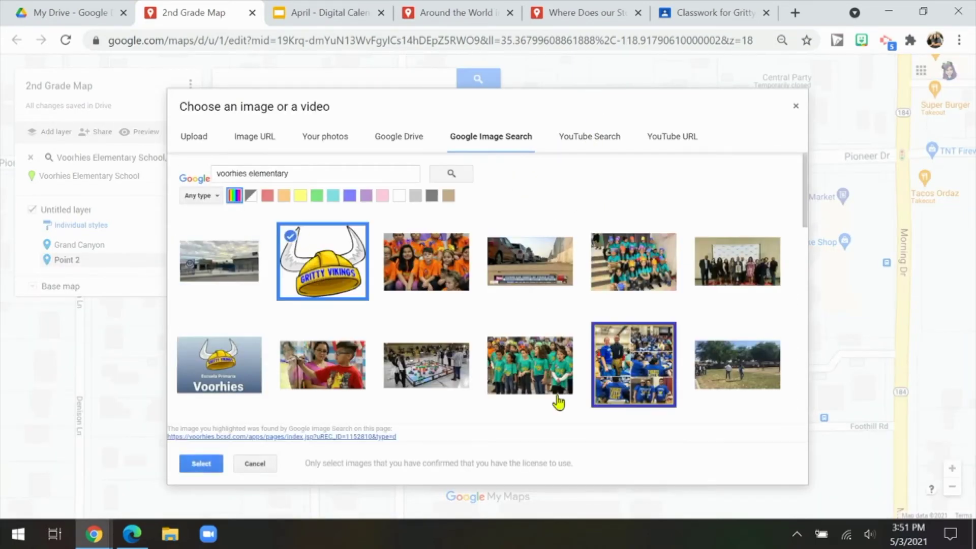
click(201, 464)
click(442, 204)
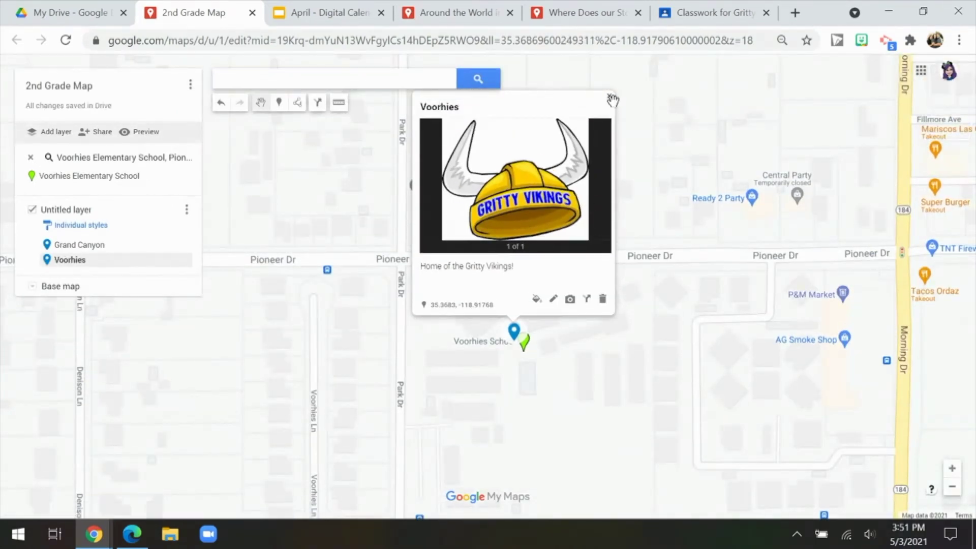
click(609, 97)
scroll(664, 271, down, 13)
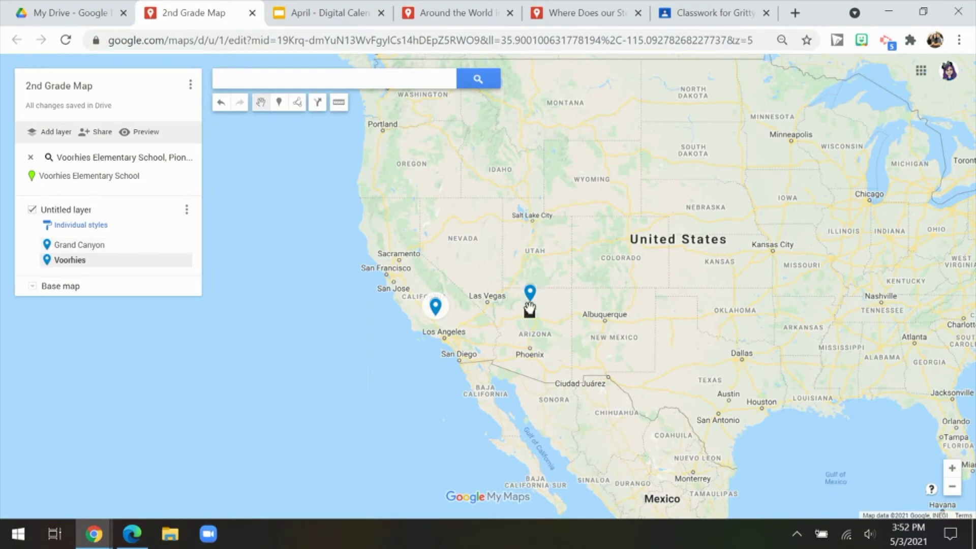
drag(628, 348, 537, 339)
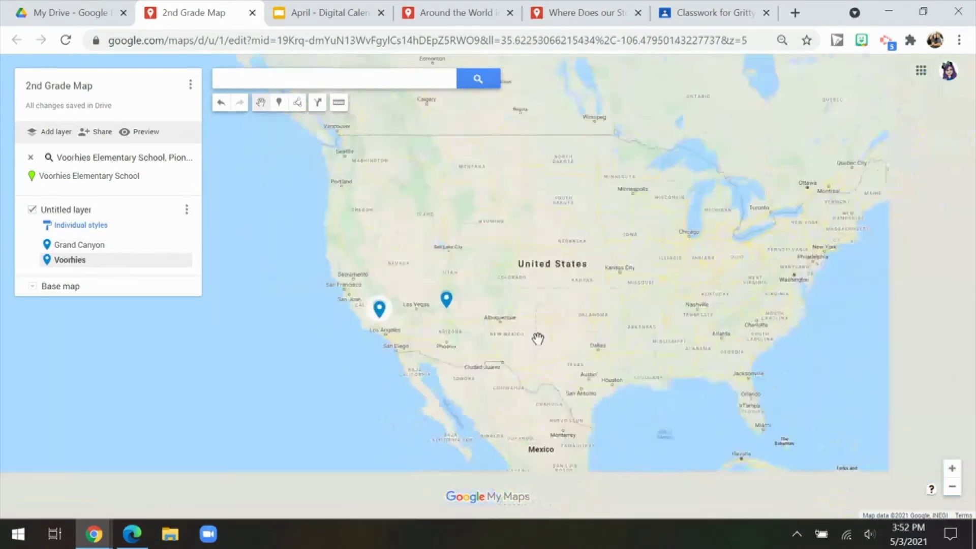
scroll(537, 339, down, 1)
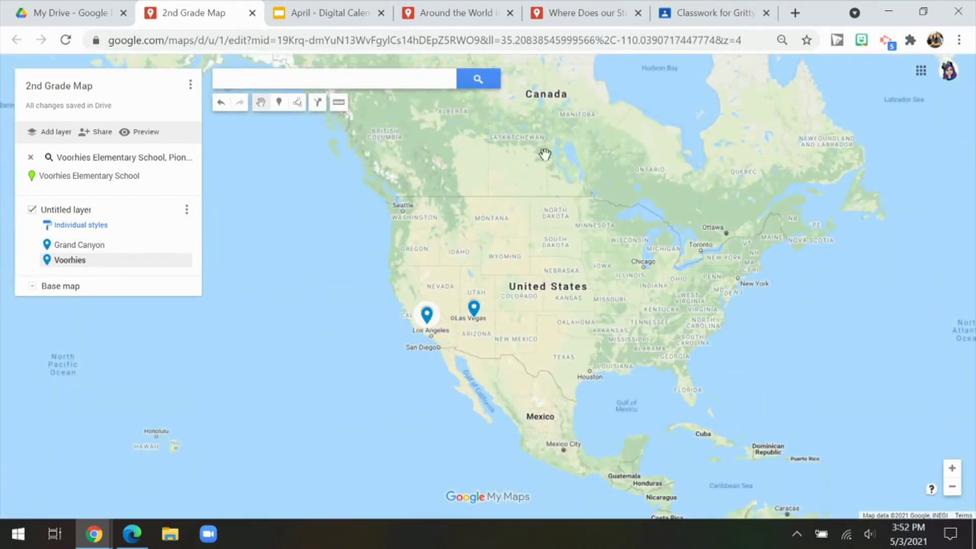
Switch to the April - Digital Calendar slides in Google Slides and open the map linked from the globe picture
click(326, 7)
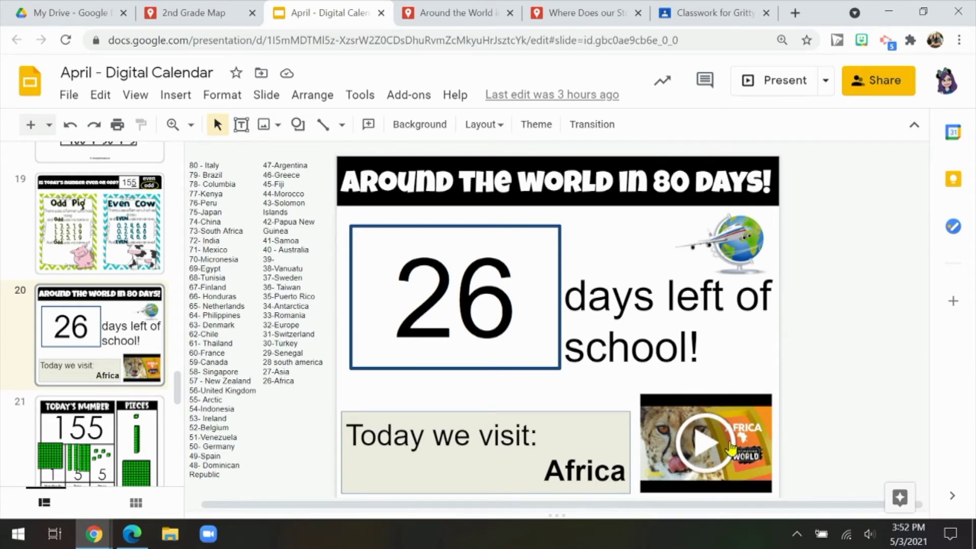
click(733, 245)
click(758, 294)
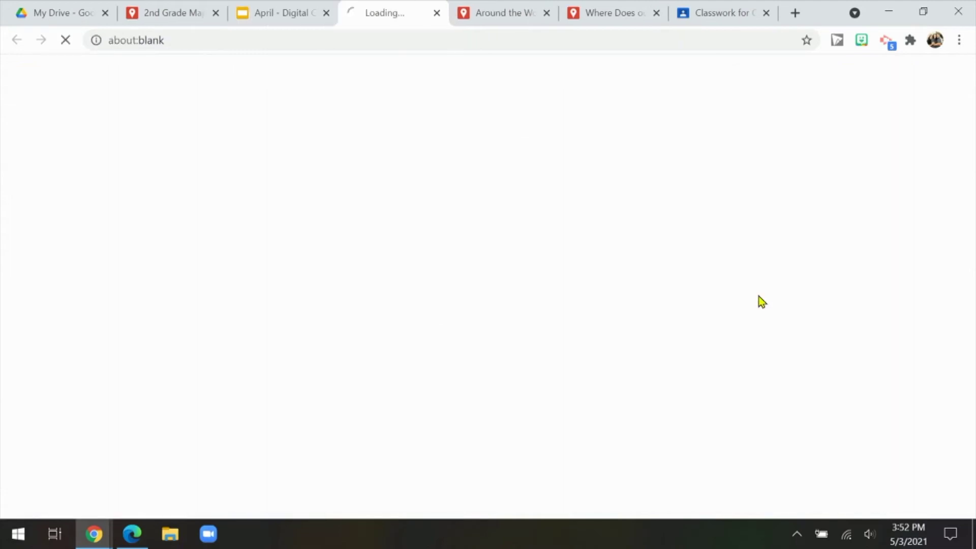
Examine the Around the World map's markers, read the India marker's name and description, and return to the location list
scroll(559, 260, up, 2)
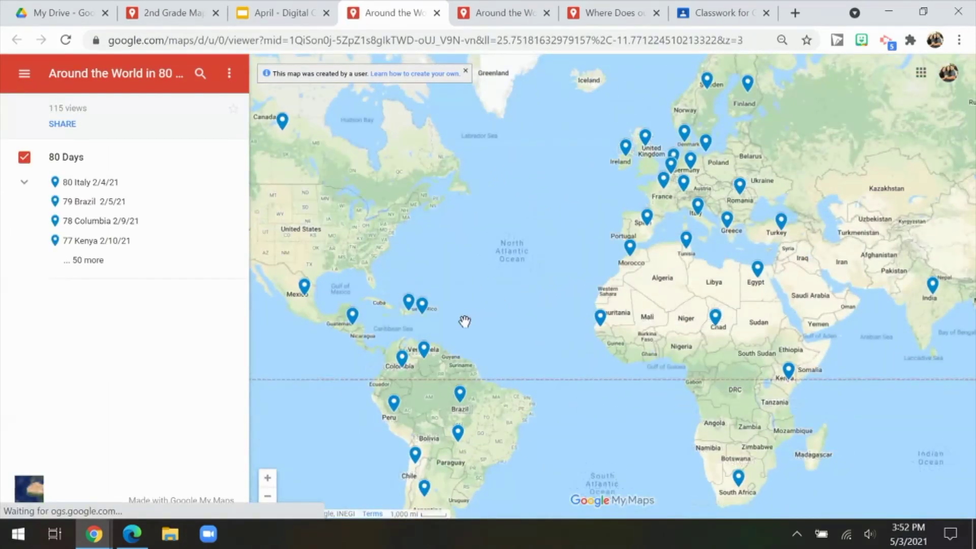
drag(704, 299, 654, 303)
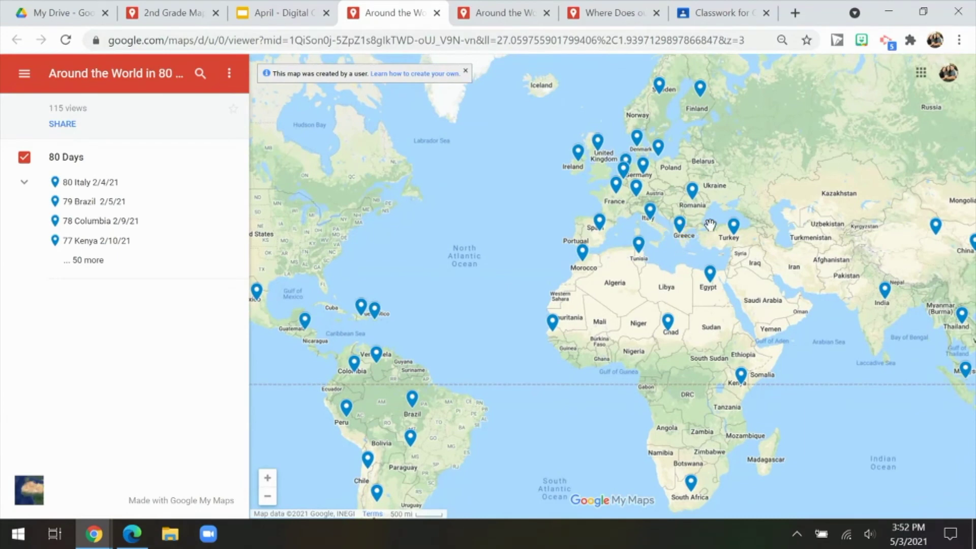
drag(708, 282, 616, 288)
click(792, 297)
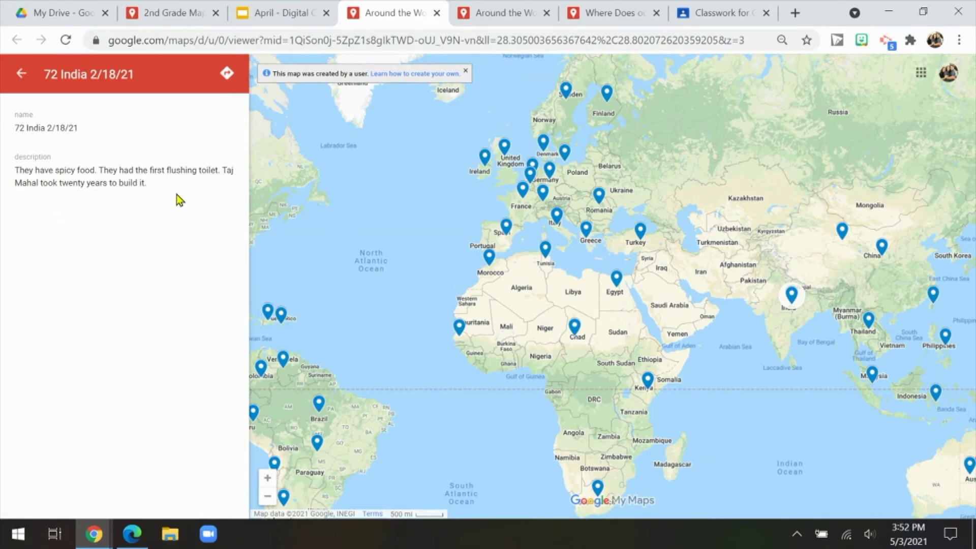
click(21, 77)
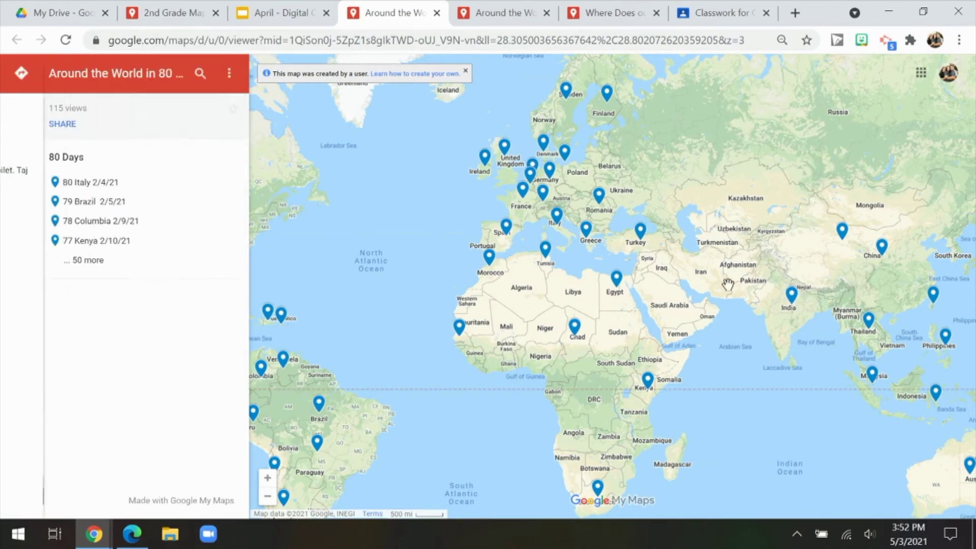
scroll(700, 253, down, 1)
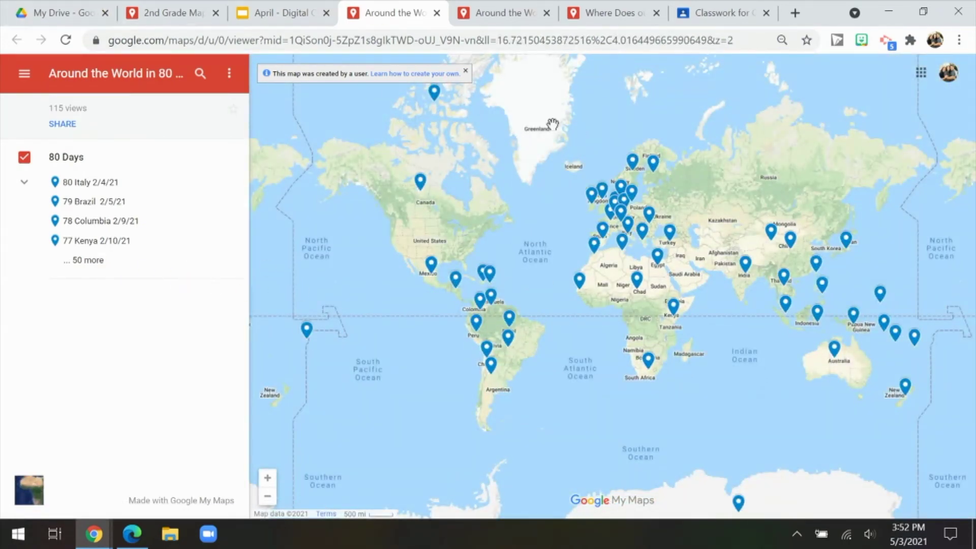
Switch to Google Classroom and expand the "Around the World Map" material in the class's Classwork
click(708, 24)
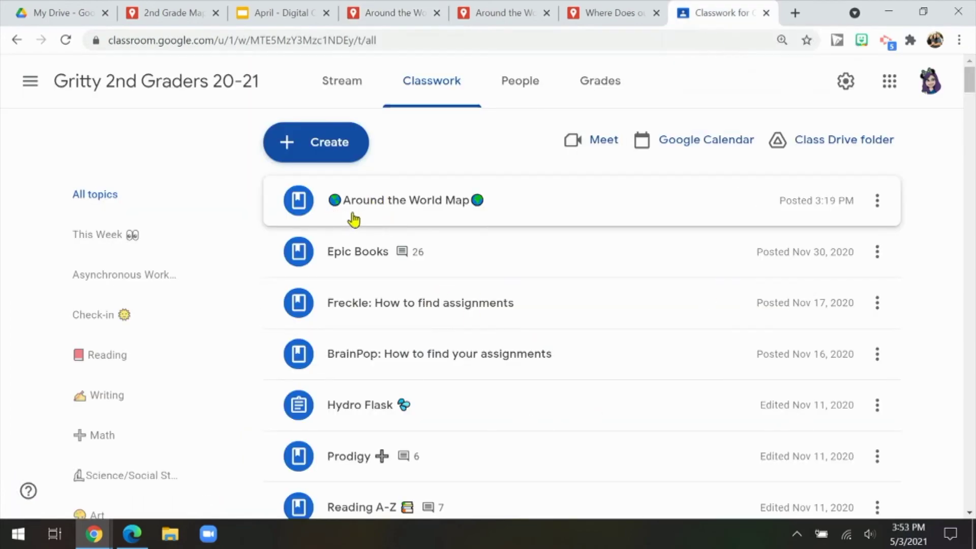
click(391, 220)
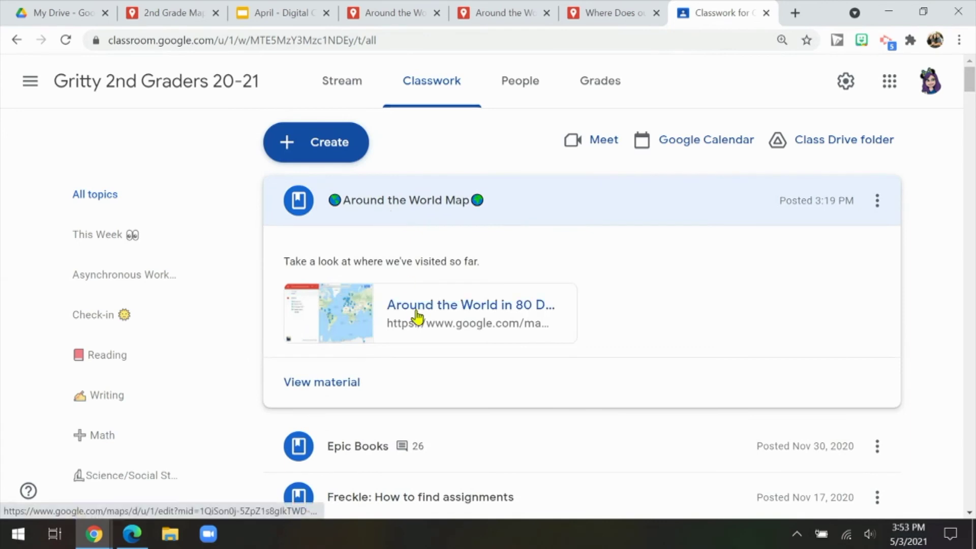